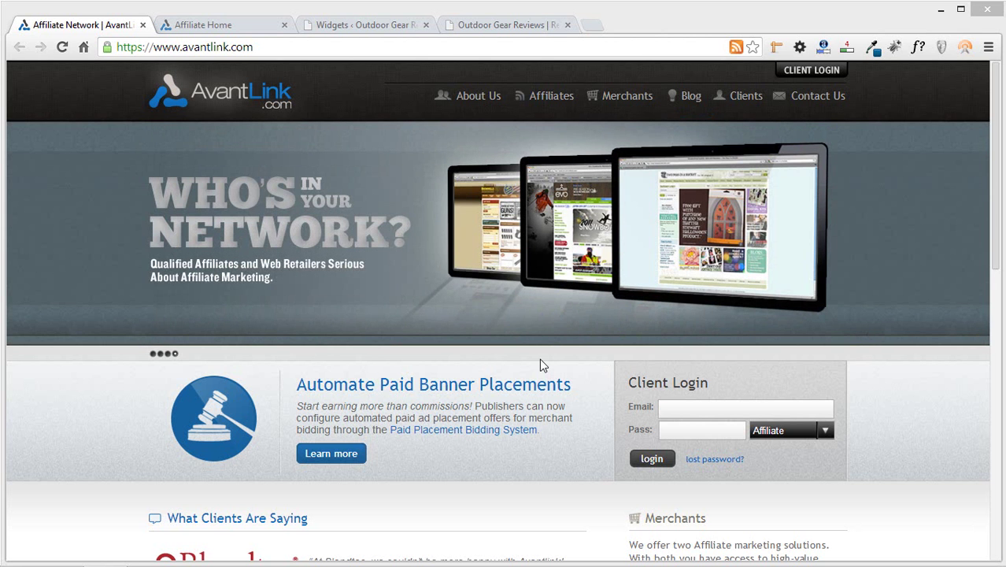
Switch to the affiliate account and open the merchant ads search page
left_click(197, 26)
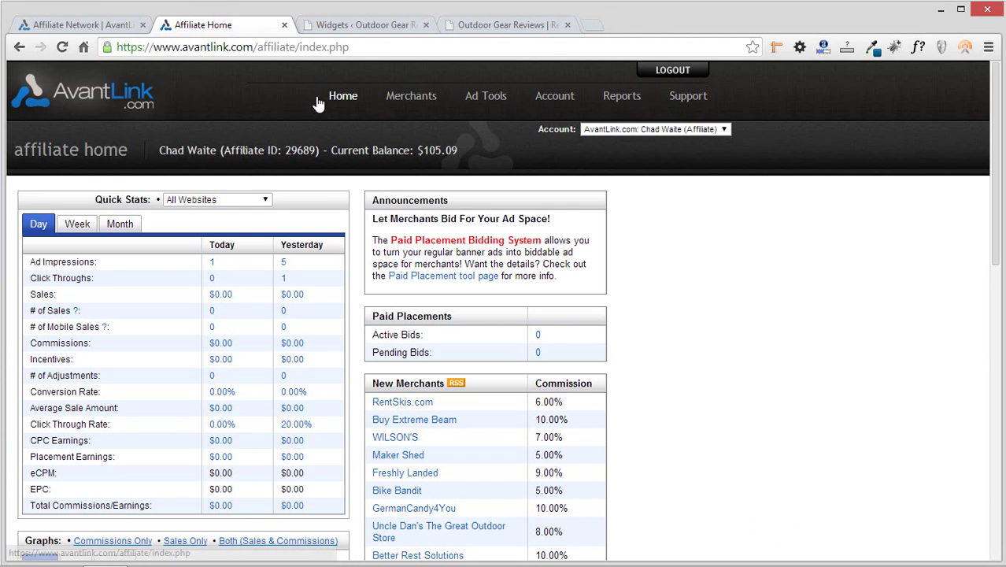
mouse_move(483, 97)
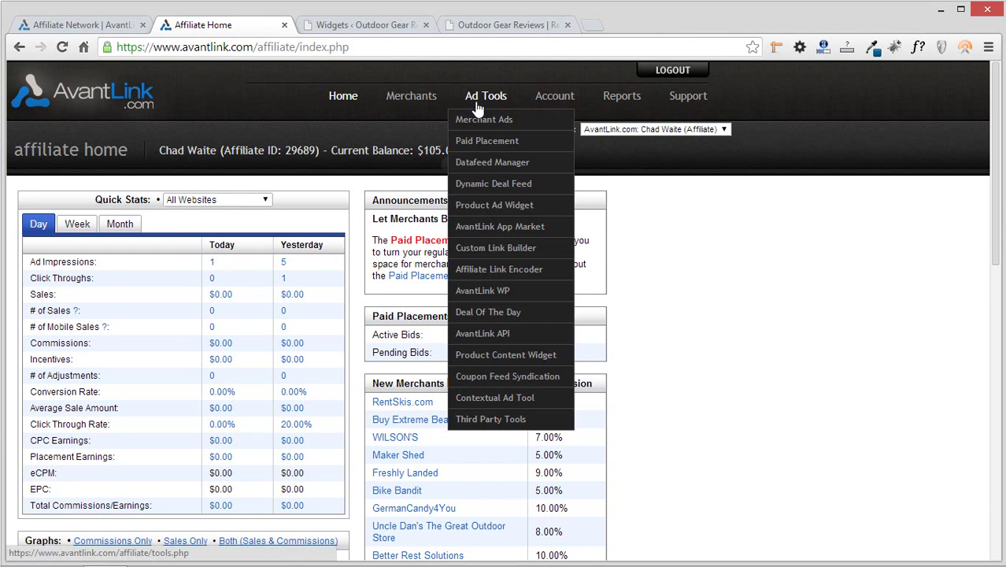
mouse_move(478, 123)
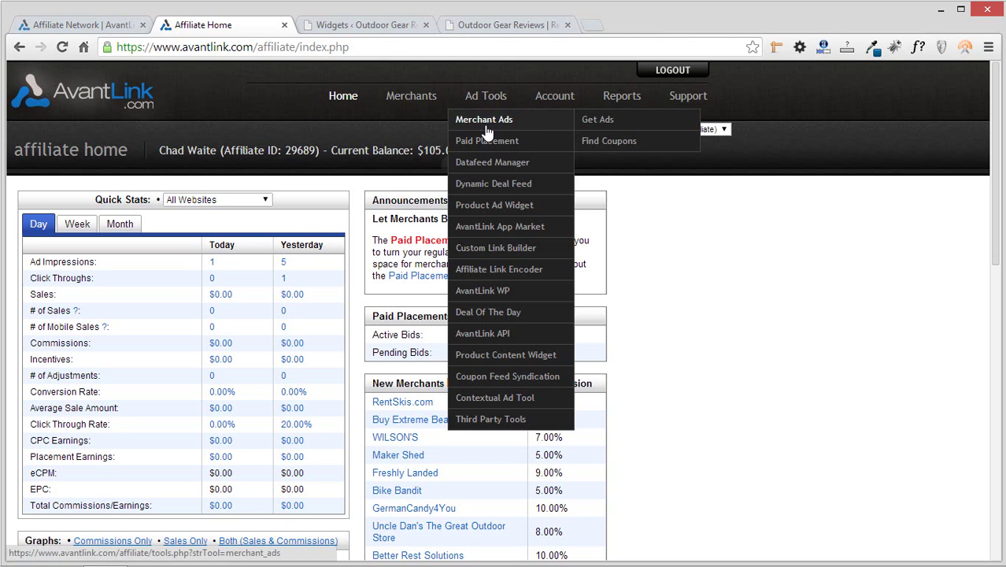
left_click(595, 120)
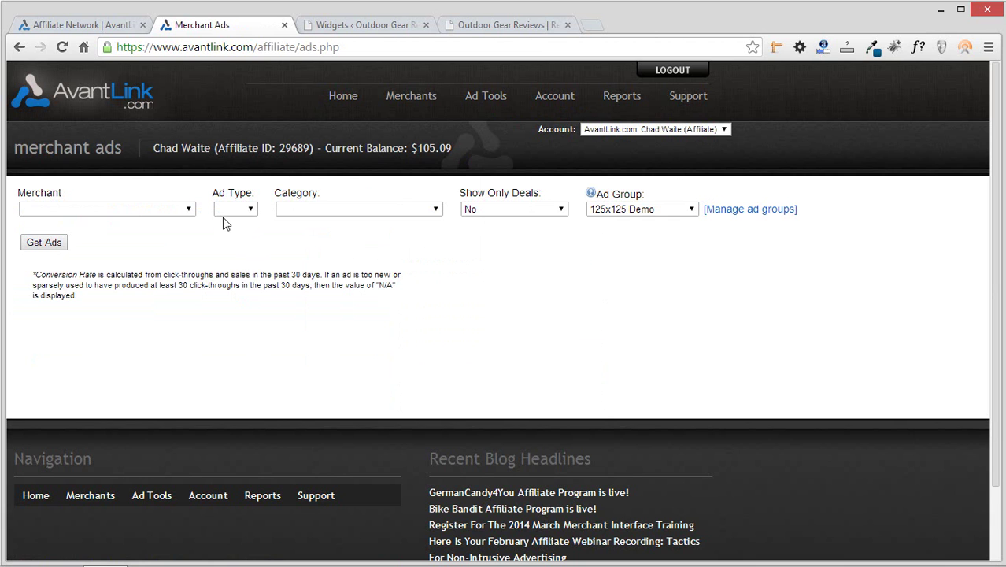
List the merchant ads with ad type Text and merchant TriVillage.com
left_click(234, 209)
left_click(228, 270)
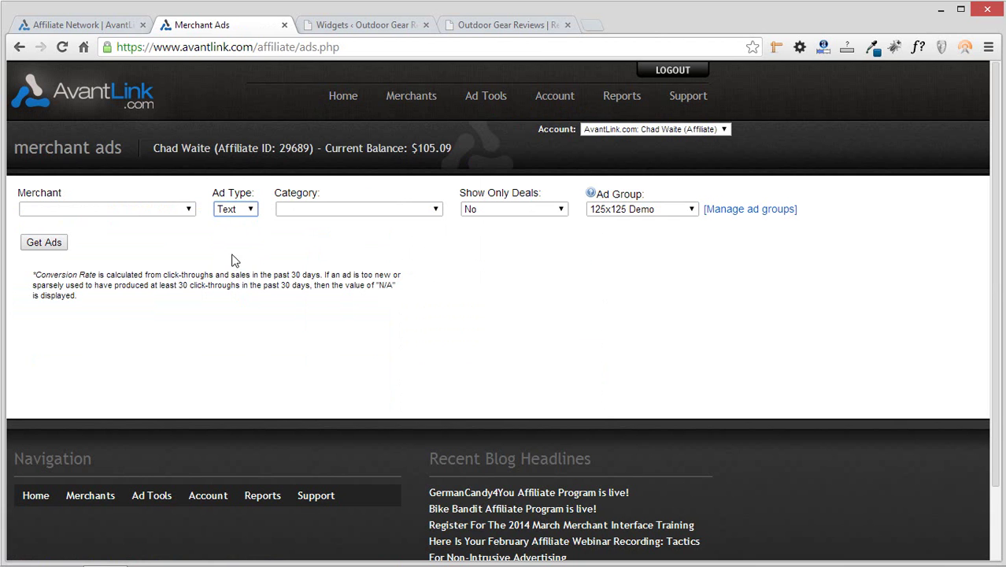
left_click(175, 209)
scroll(141, 366, "down", 13)
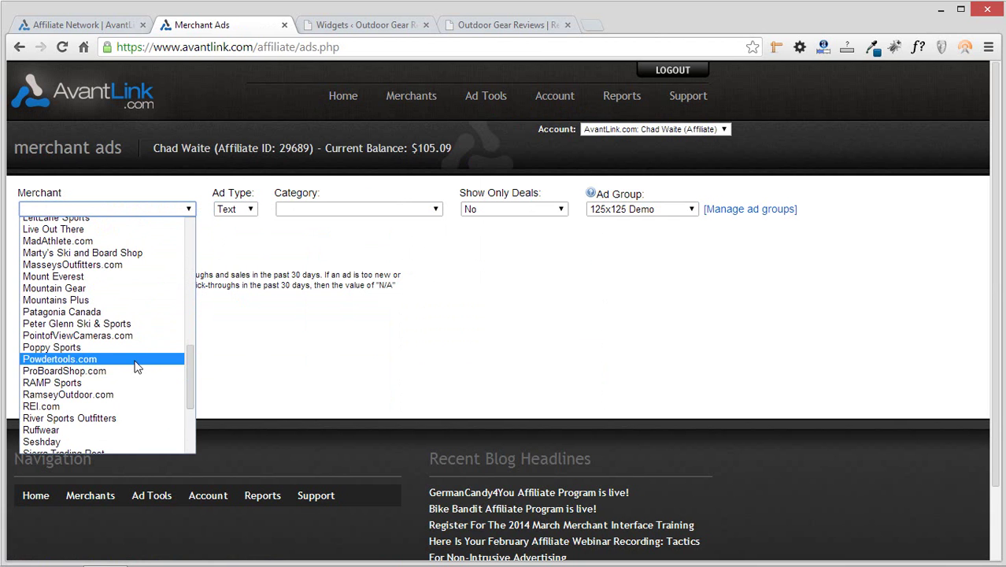
scroll(135, 366, "down", 4)
left_click(83, 416)
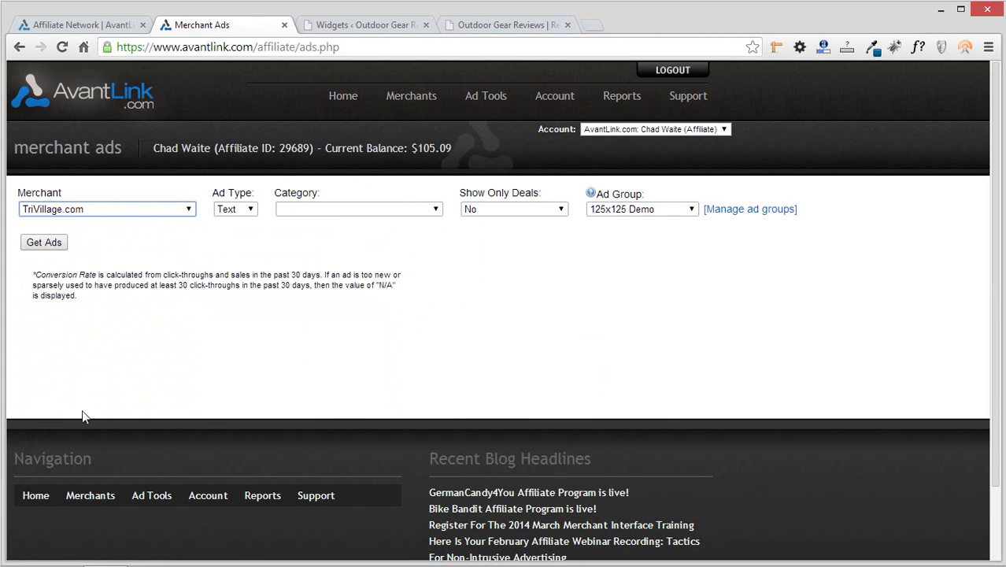
left_click(36, 246)
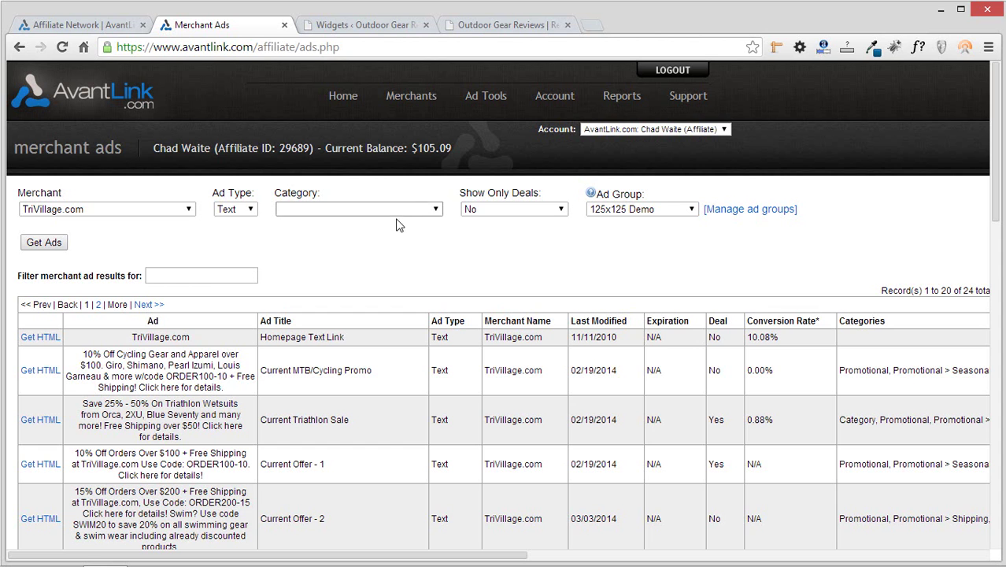
Open the ad source for the Current MTB/Cycling Promo and generate its Dynamic/Javascript code for the Gear Comparison website
scroll(338, 288, "down", 1)
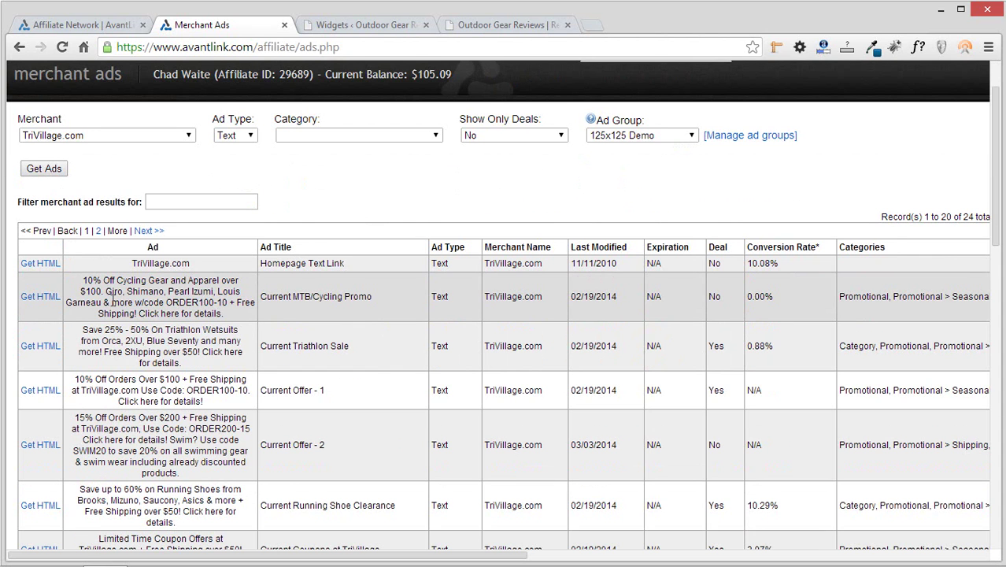
left_click(41, 297)
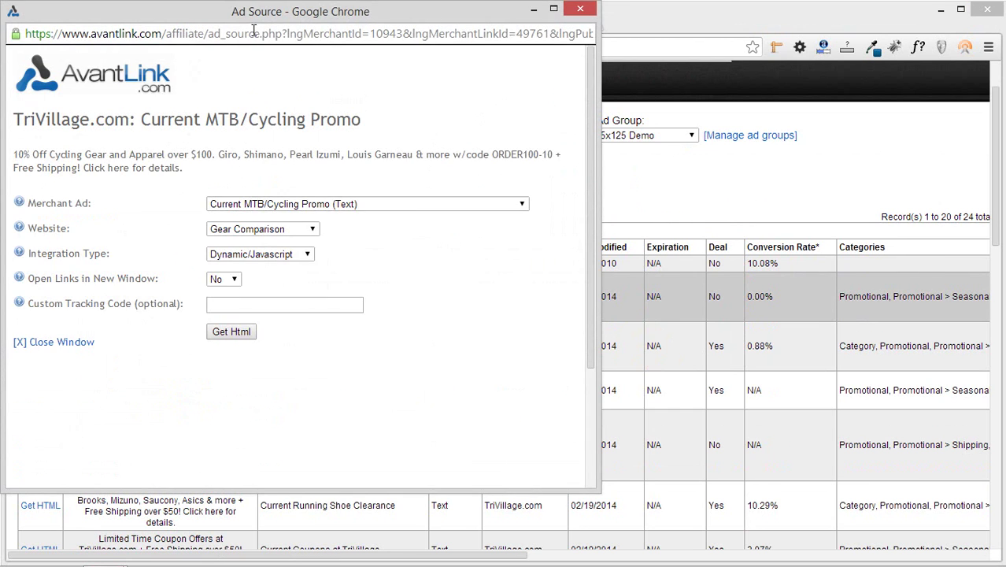
left_click_drag(255, 19, 475, 57)
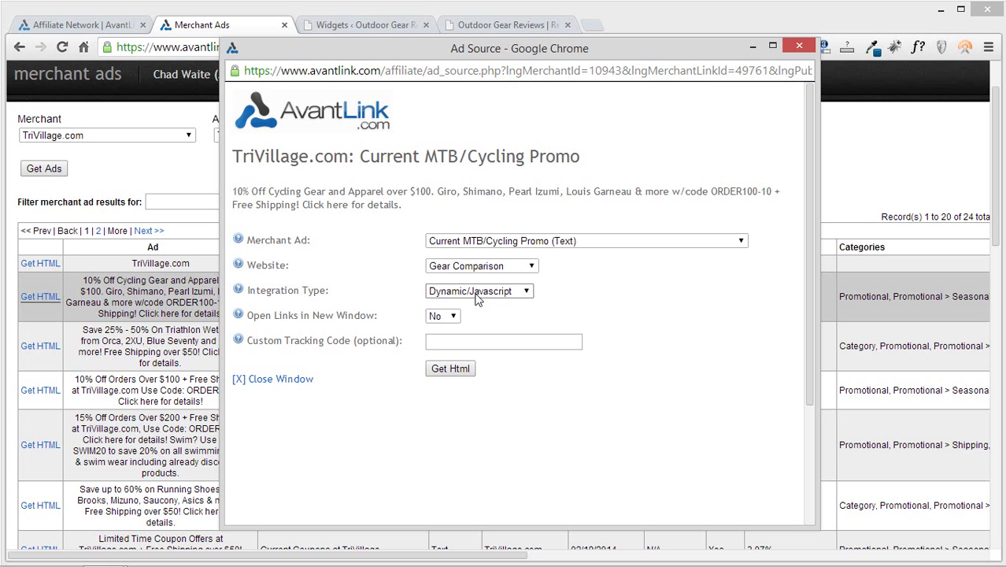
left_click(454, 368)
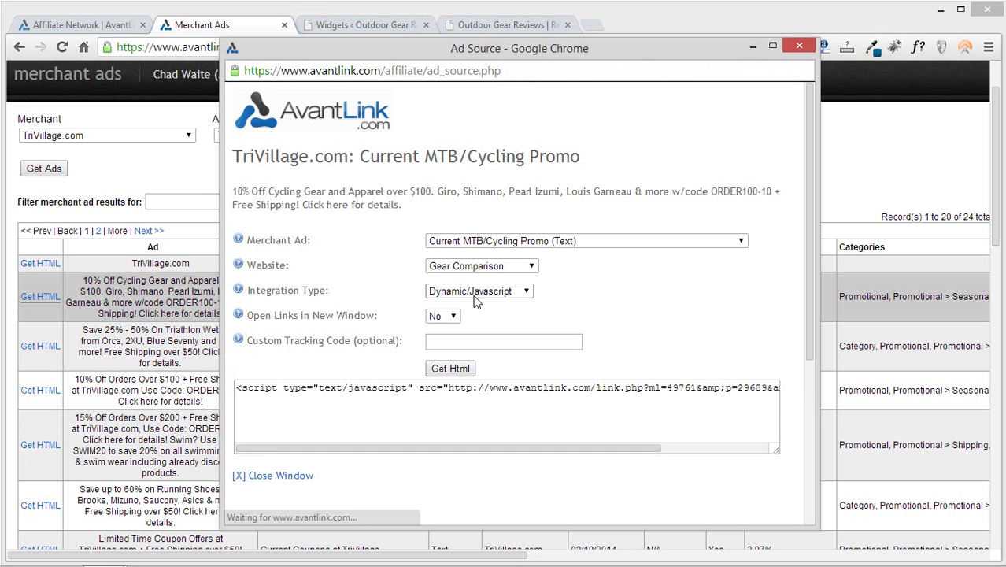
left_click_drag(571, 451, 749, 440)
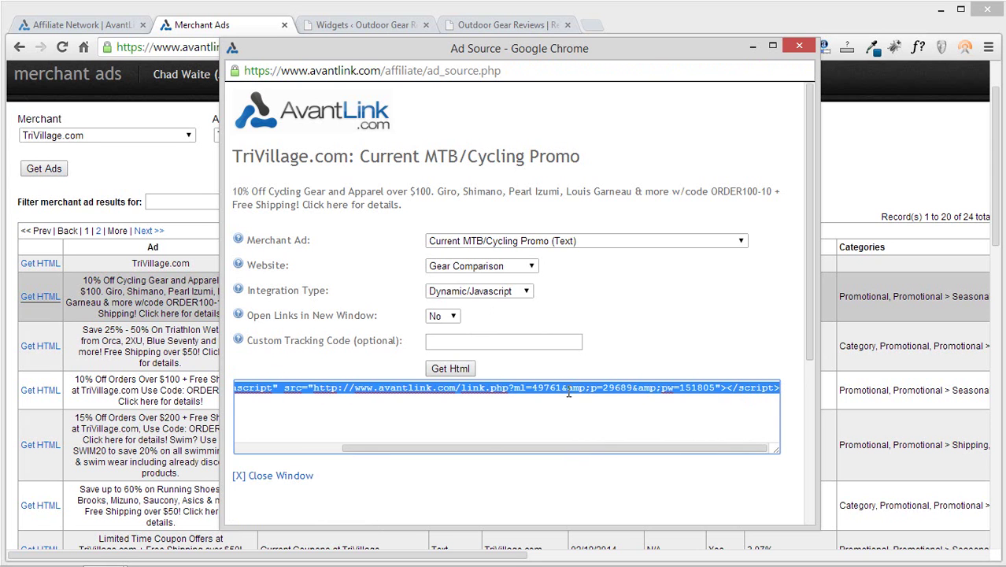
left_click(616, 314)
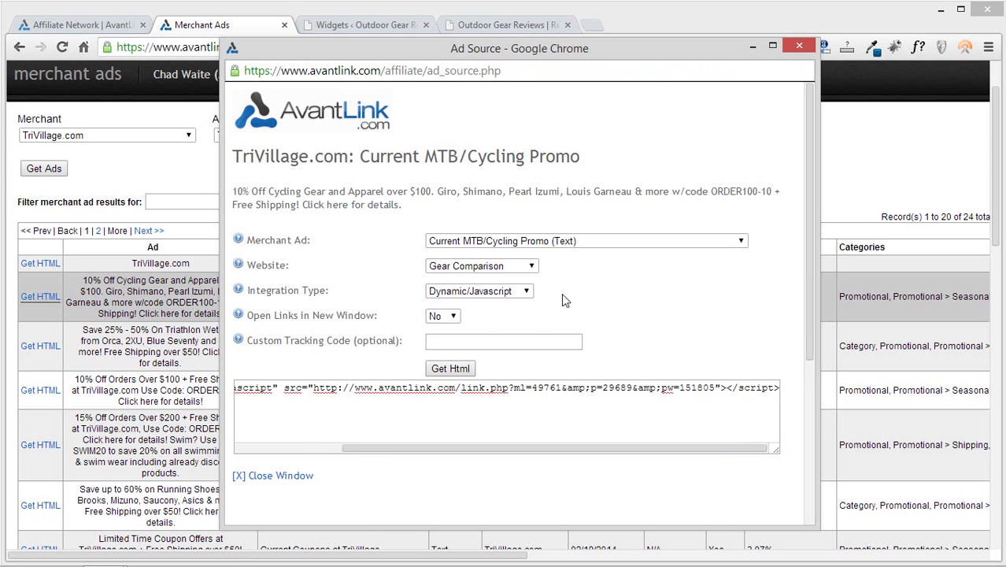
Generate the promo's code with integration type Standard Html and examine the ad text inside it
left_click(504, 293)
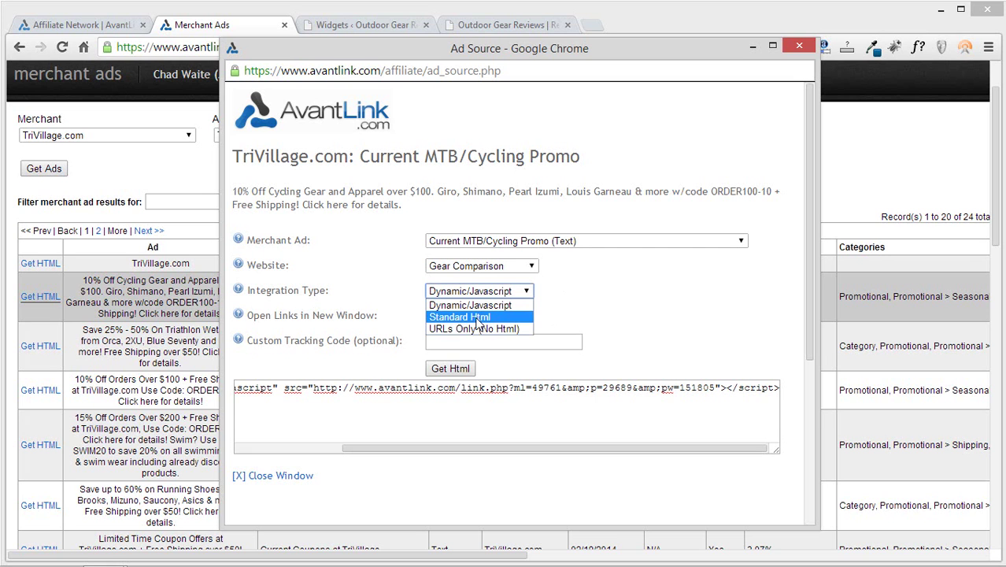
left_click(477, 318)
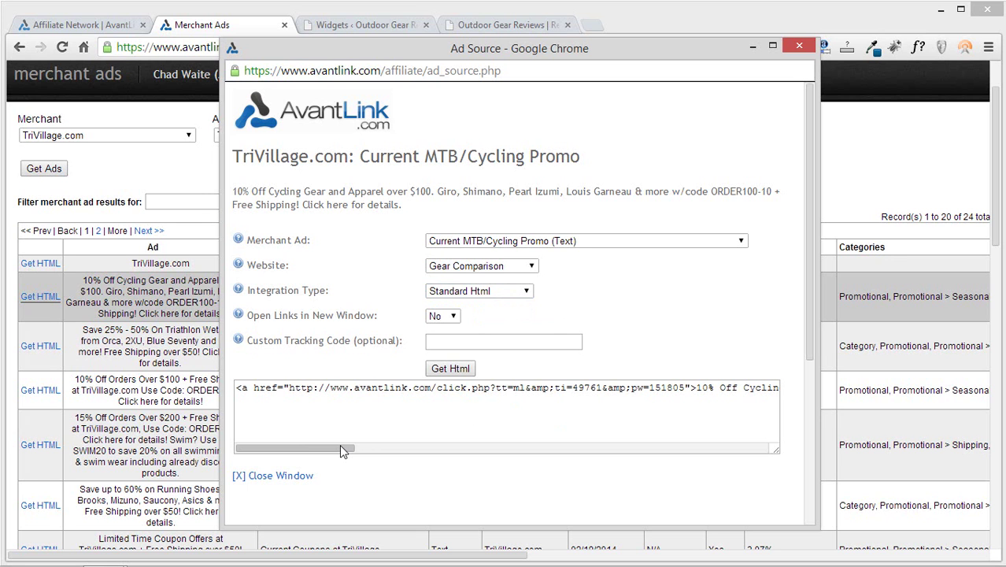
left_click_drag(340, 448, 418, 448)
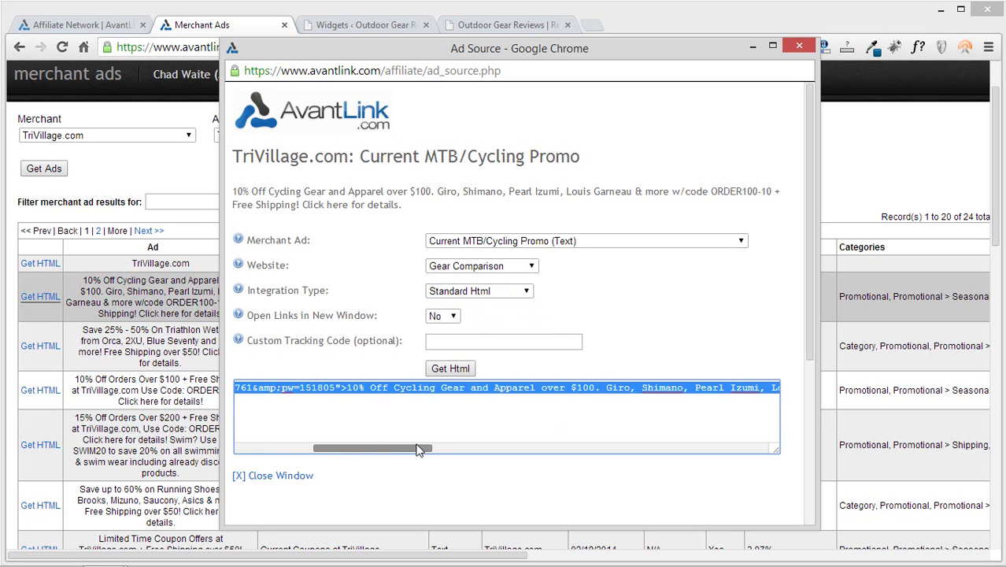
left_click(393, 396)
left_click_drag(346, 388, 668, 388)
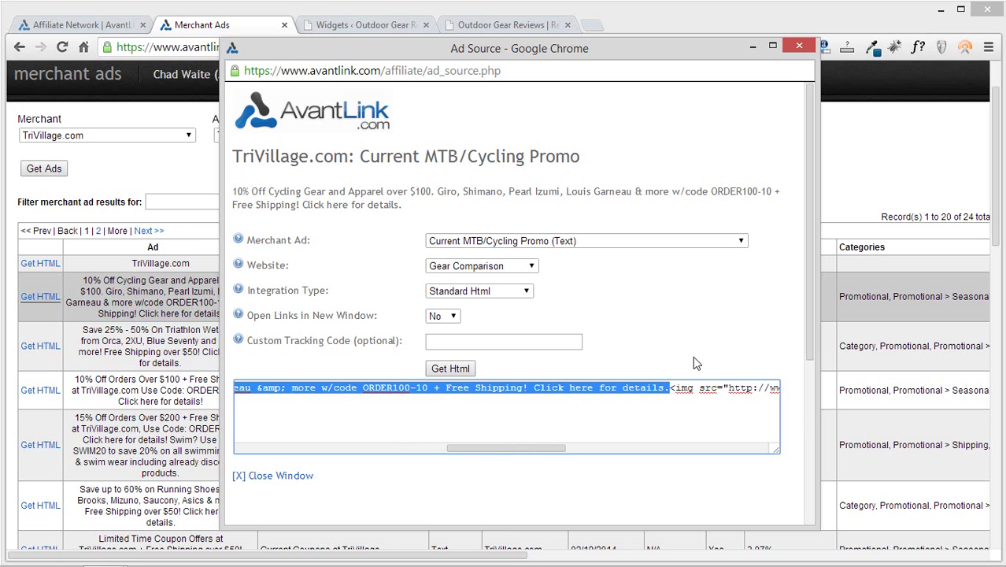
left_click(695, 363)
Generate the promo's code with integration type Dynamic/Javascript and copy the whole script
left_click(429, 292)
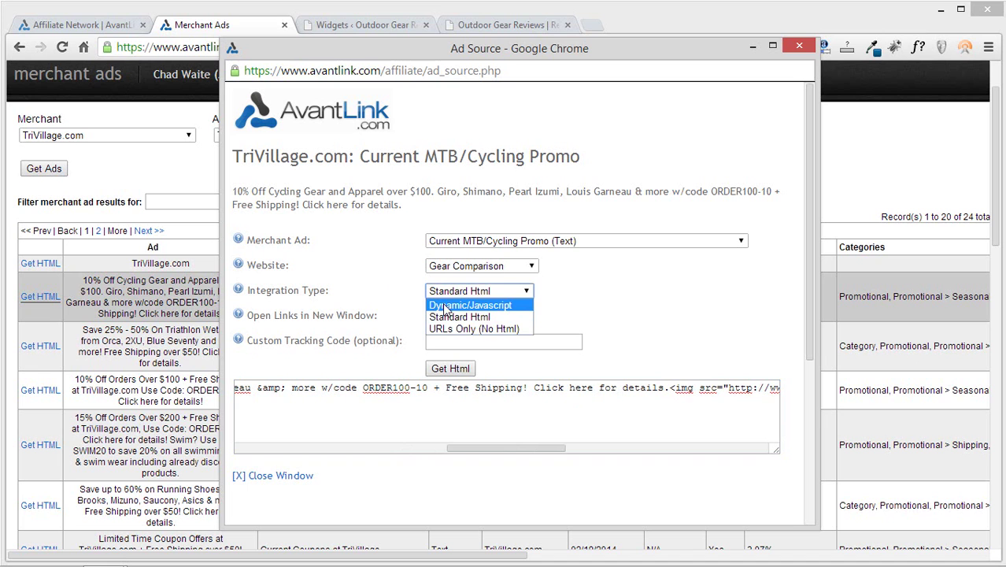
left_click(445, 307)
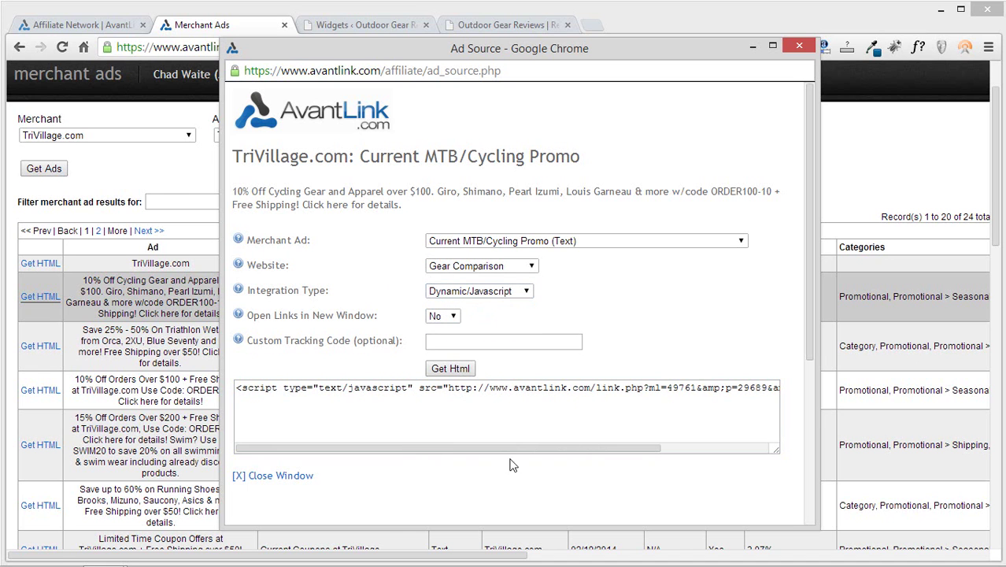
left_click(599, 394)
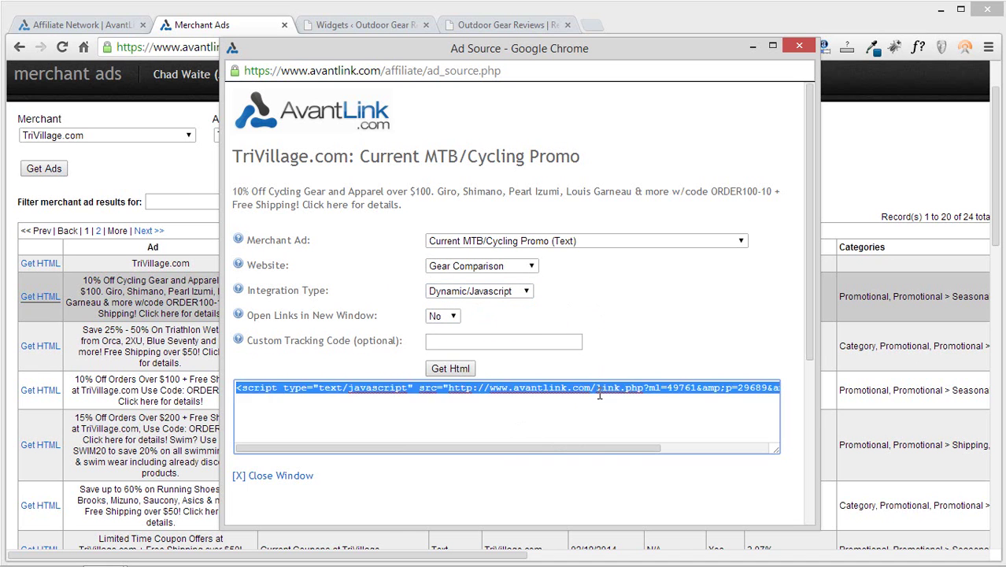
left_click(599, 394)
left_click(604, 396)
Paste the copied ad script into the text widget of the site's Main Sidebar in WordPress and save the widget
left_click(510, 19)
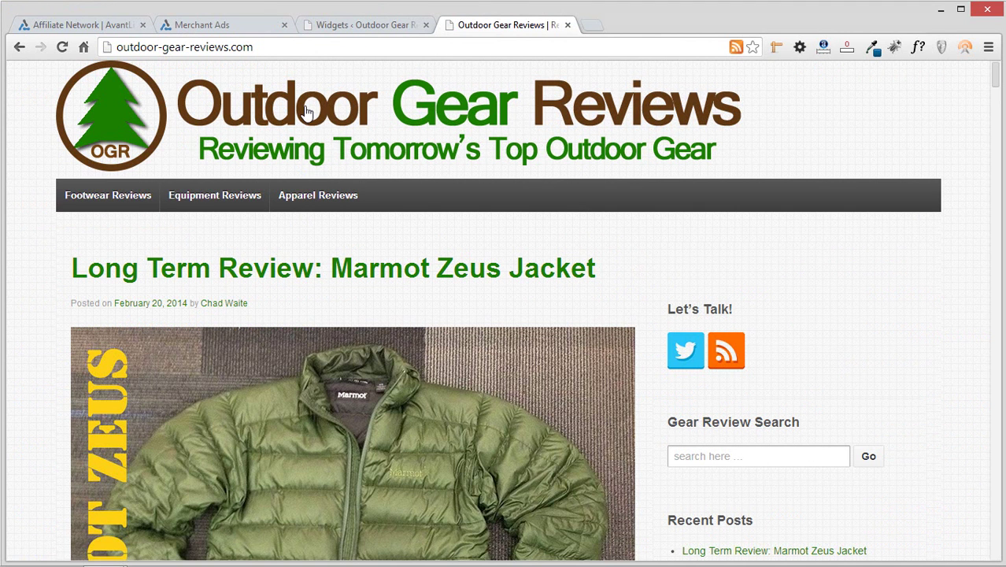
left_click(333, 26)
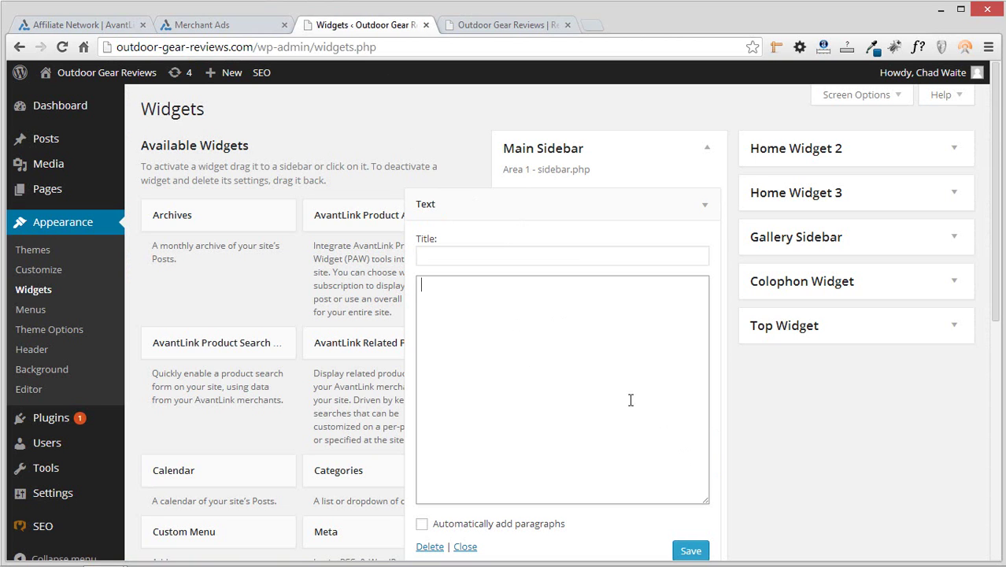
type("<script type=\"text/javascript\" src=\"http://www.avantlink.com/link.php?ml=49761&amp;p=29689&amp;pw=151805\"></script>")
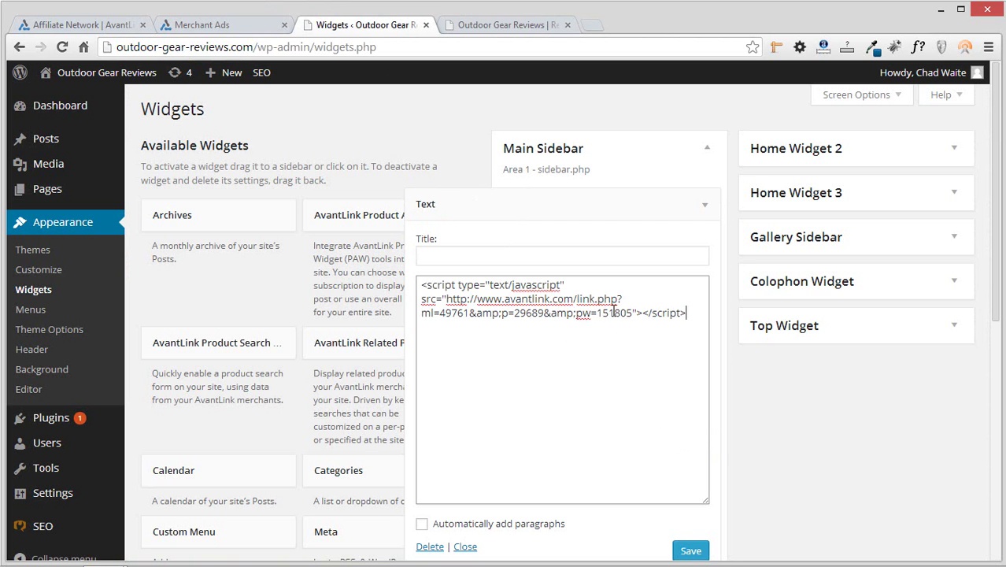
scroll(785, 364, "down", 1)
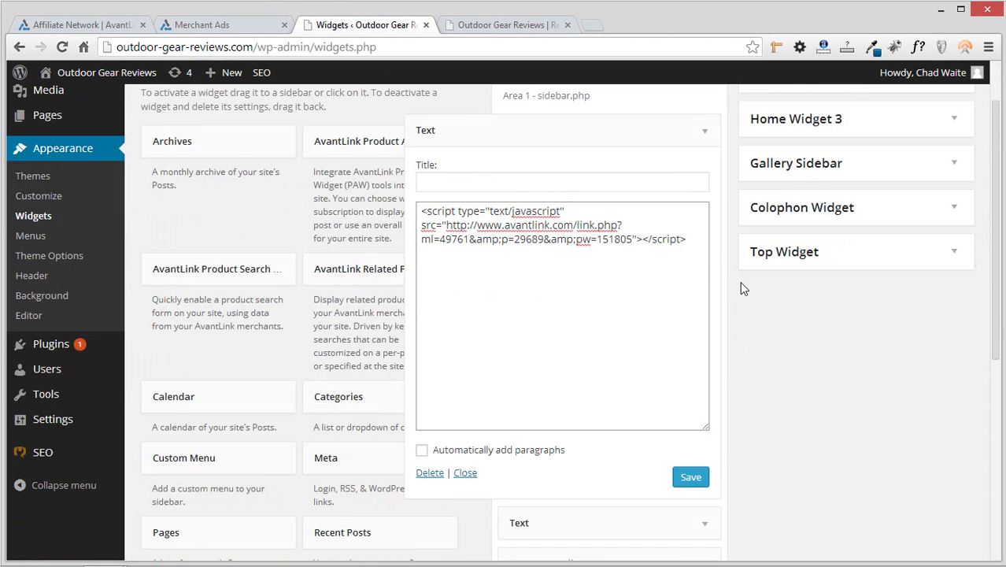
scroll(740, 285, "up", 1)
scroll(710, 188, "down", 1)
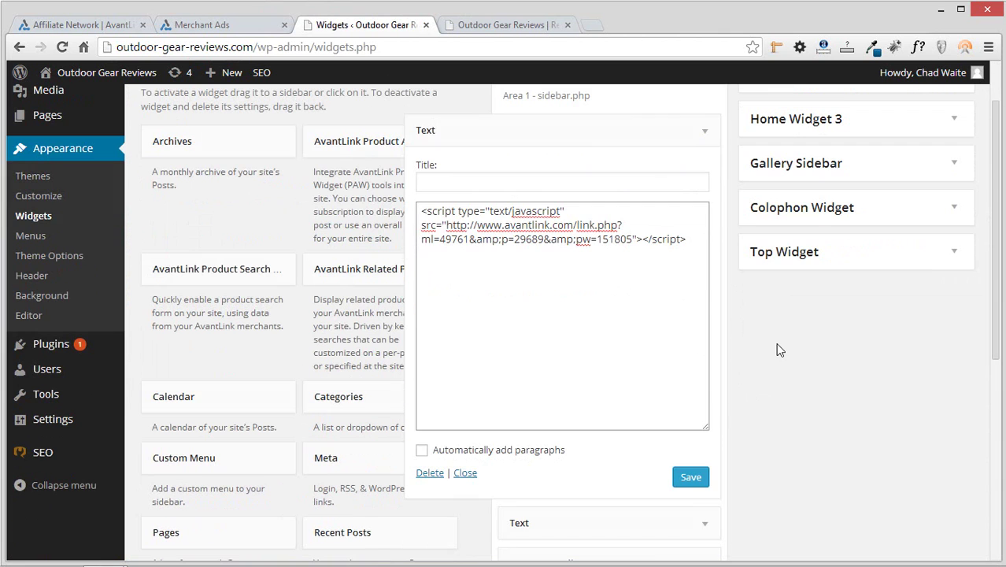
left_click(698, 481)
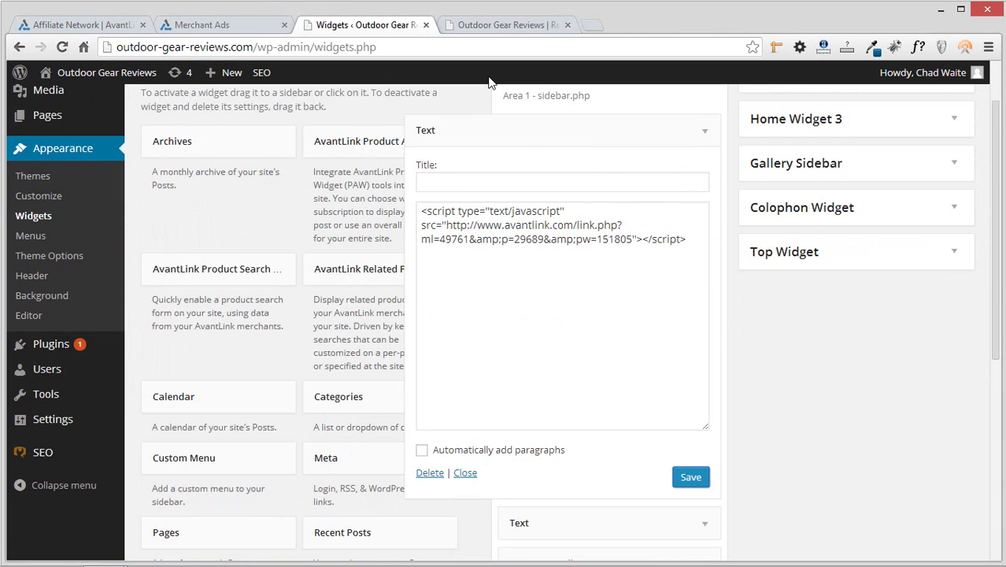
Reload the Outdoor Gear Reviews homepage and check the cycling promo text ad in its sidebar
left_click(485, 28)
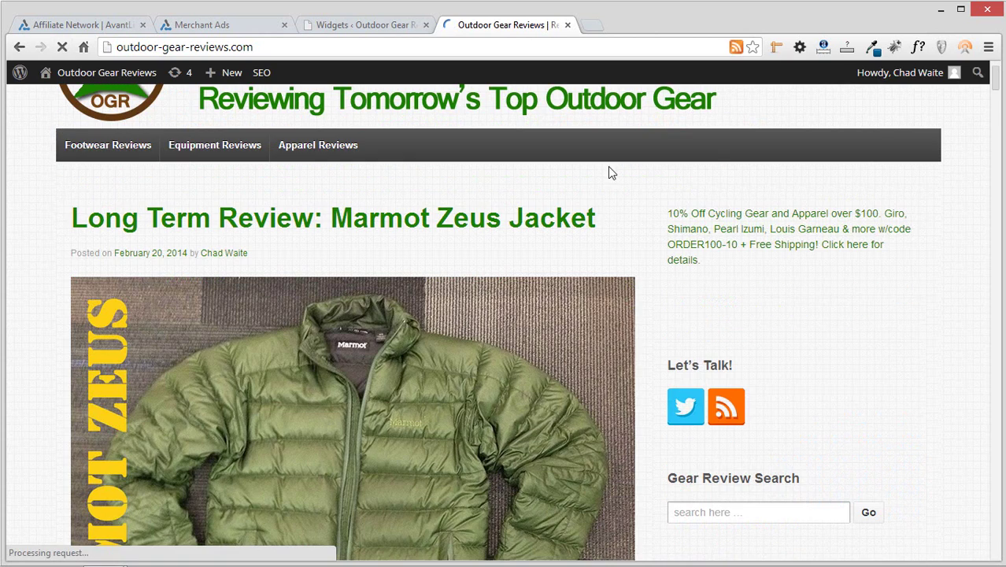
left_click(766, 225)
scroll(757, 299, "up", 1)
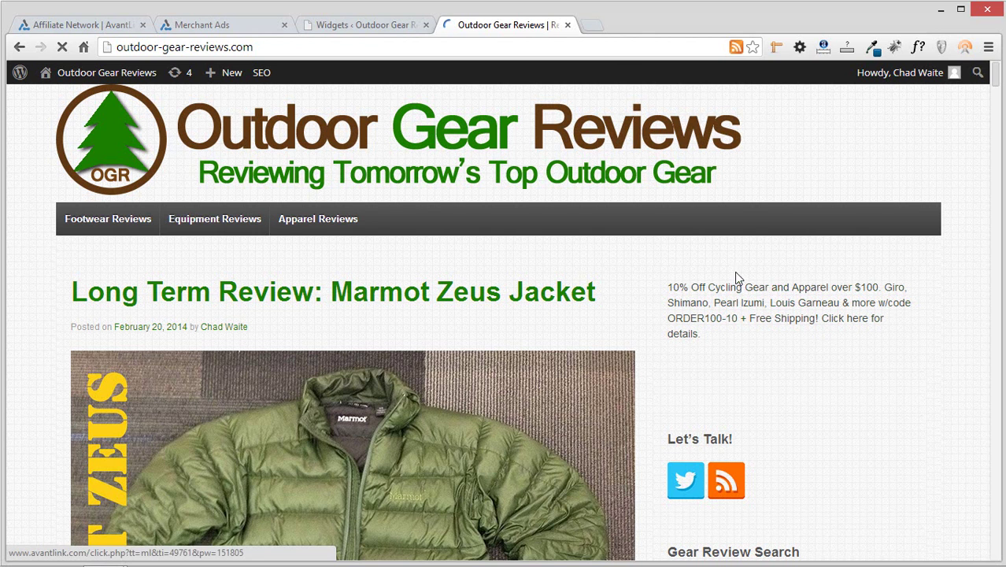
Compare the promo's Dynamic/Javascript code in the Ad Source window with the cycling text ad in the Outdoor Gear Reviews sidebar
left_click(224, 24)
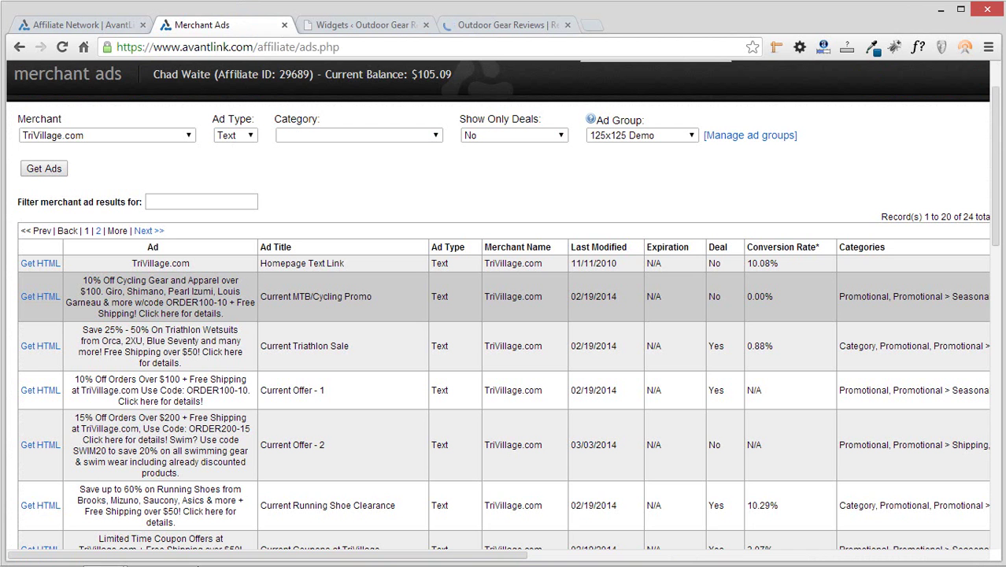
left_click(464, 25)
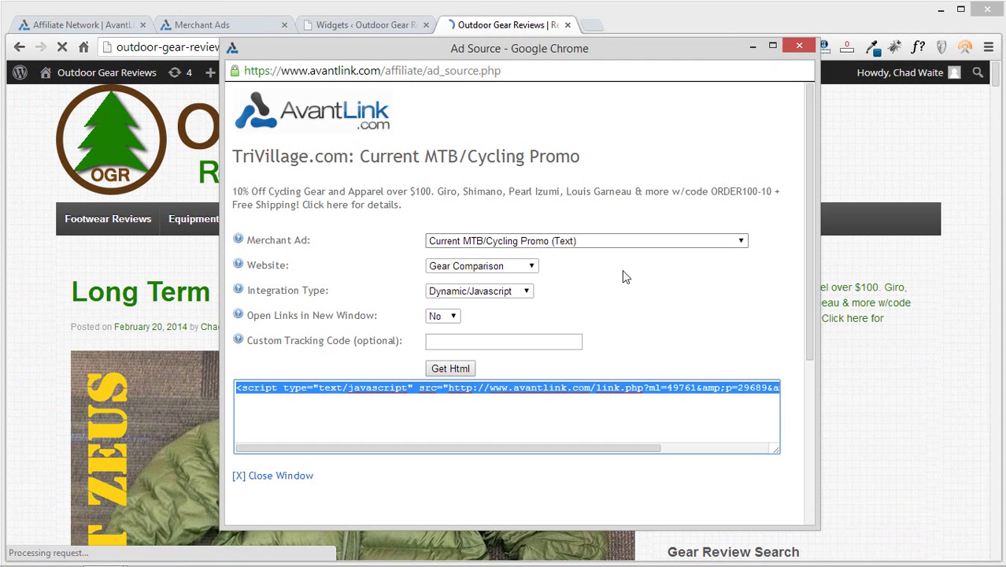
left_click(631, 295)
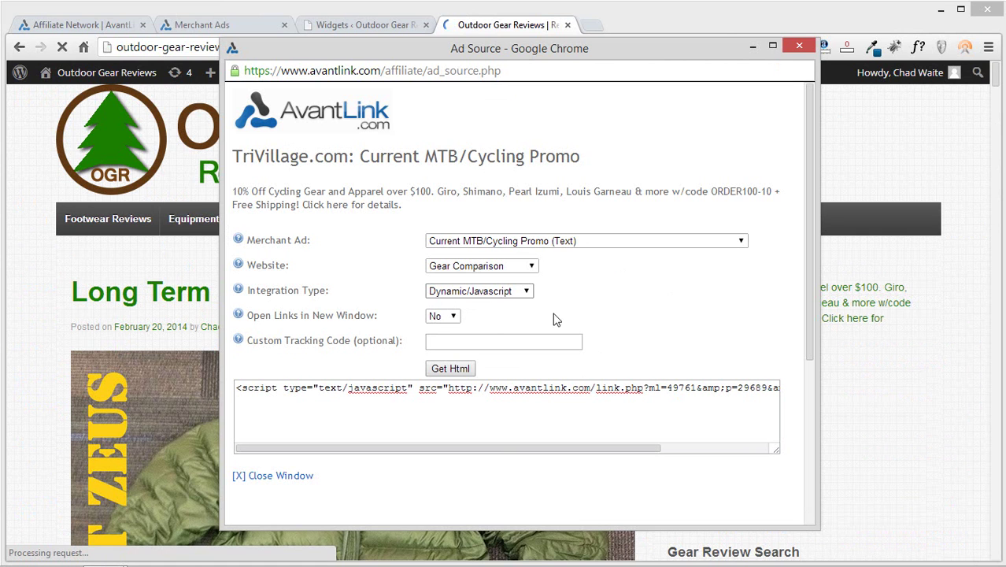
key("ctrl+w")
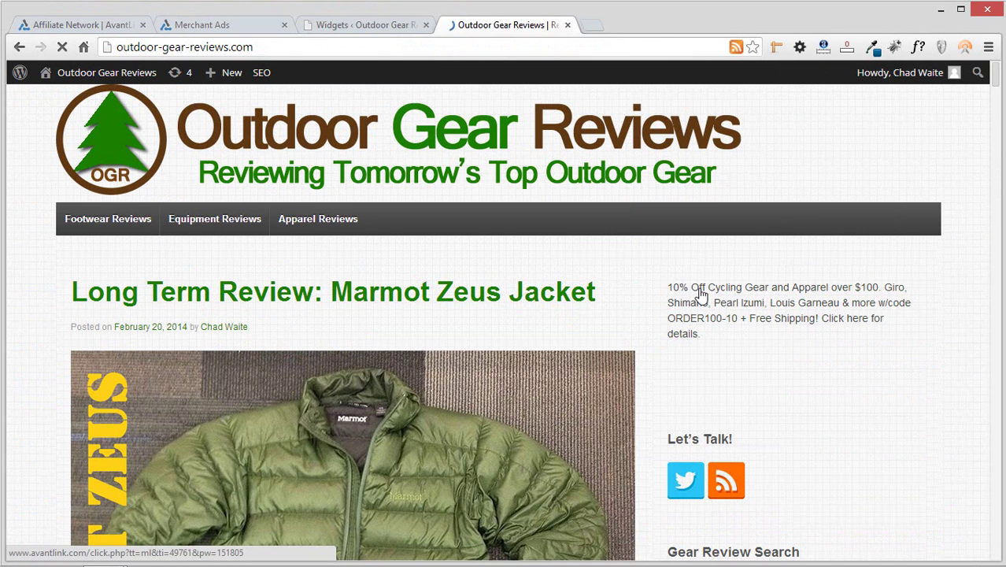
left_click(794, 328)
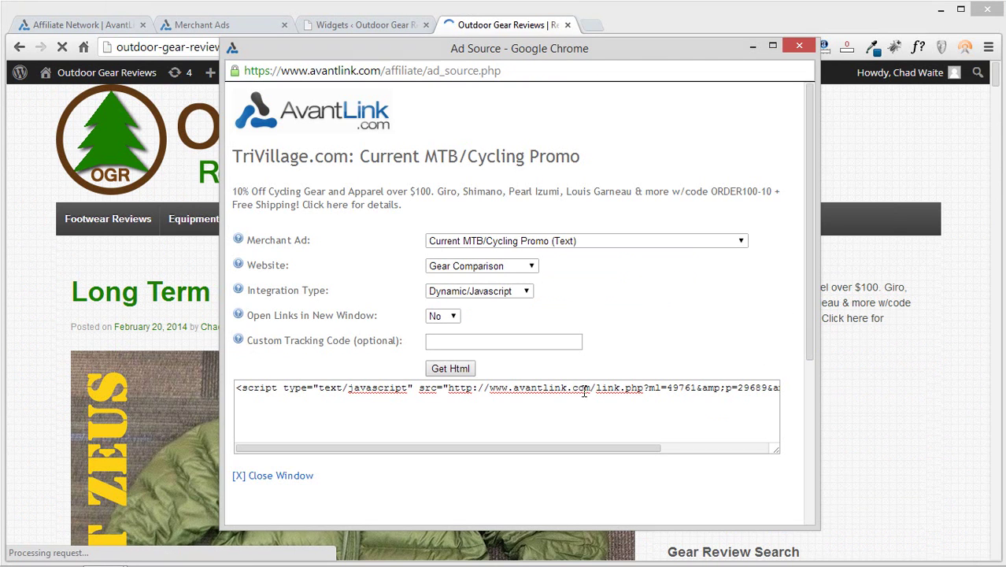
key("ctrl+w")
Switch the promo's integration type to Standard Html and highlight the ad text in its code, from "10% Off" through "Click here for details."
left_click(478, 293)
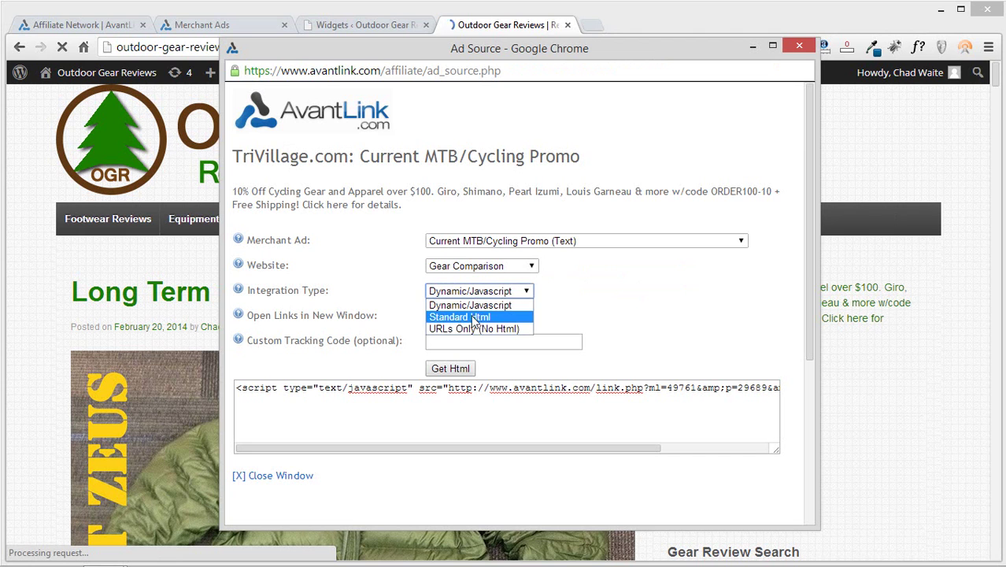
left_click(471, 316)
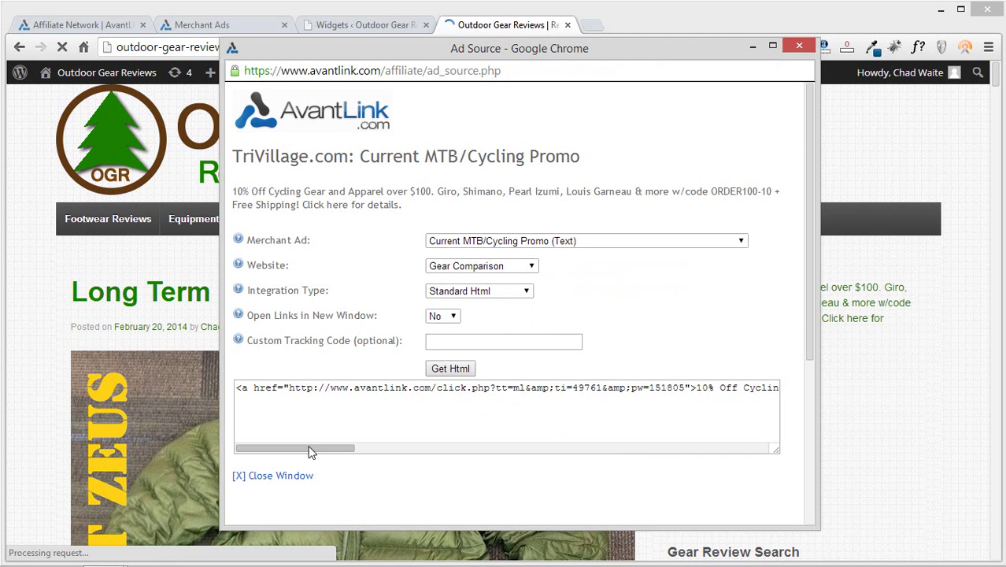
left_click_drag(310, 449, 413, 463)
left_click(407, 387)
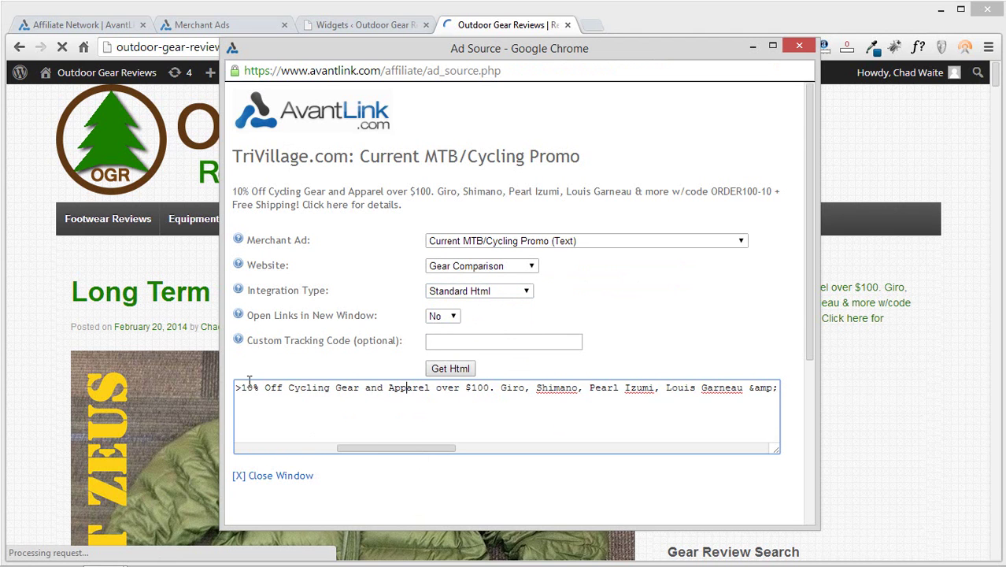
left_click_drag(241, 387, 469, 395)
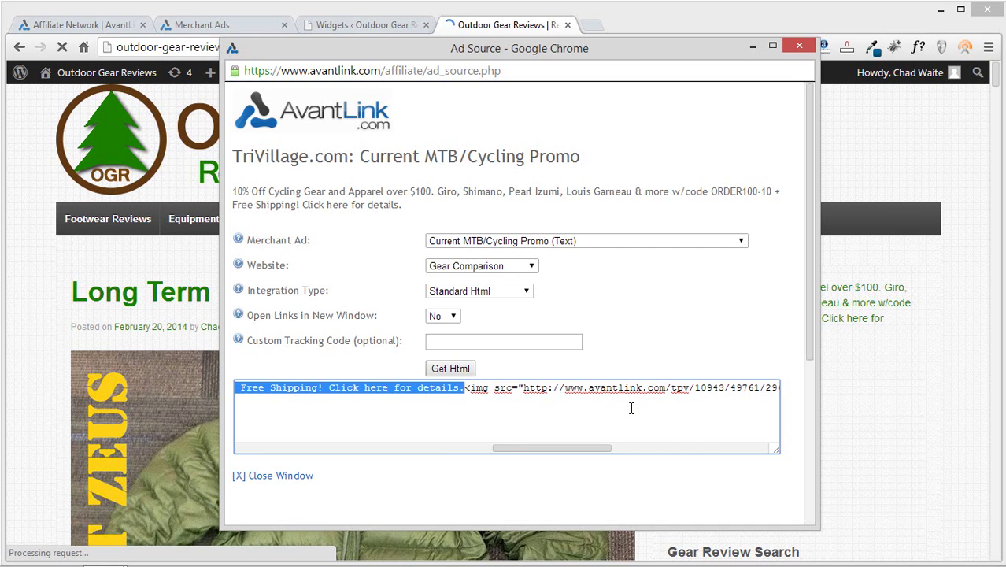
Set the promo's integration type back to Dynamic/Javascript and close the Ad Source window
left_click(466, 290)
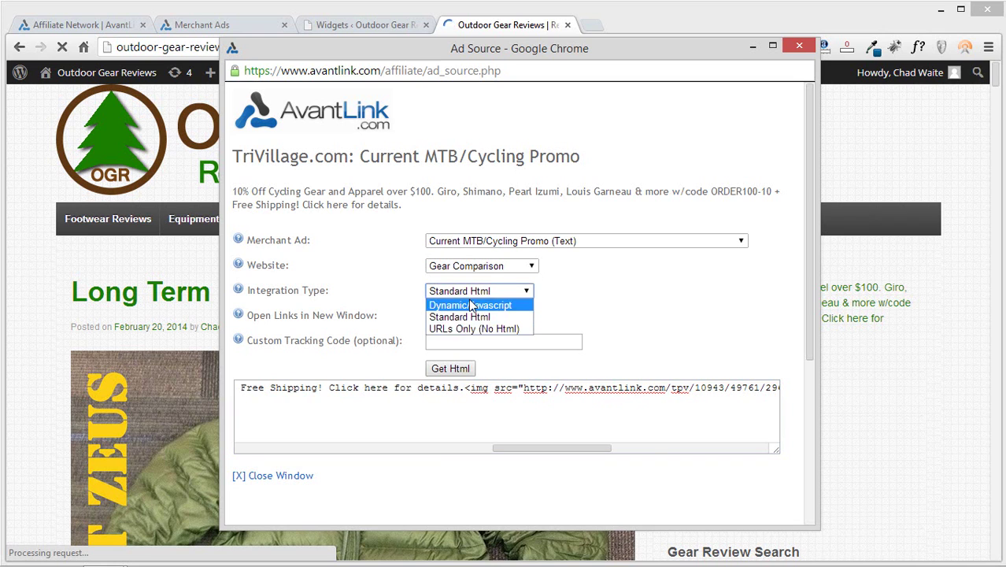
left_click(470, 305)
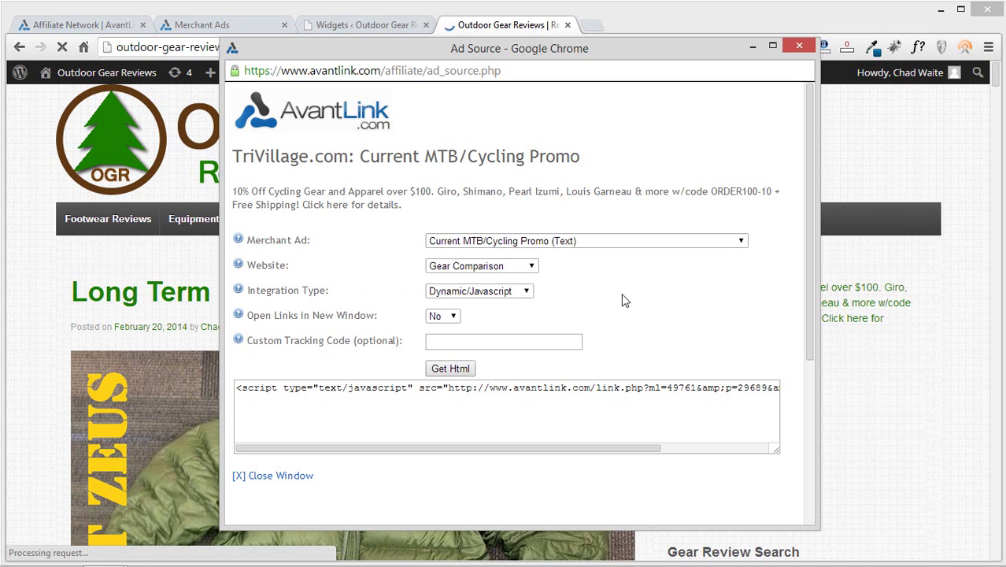
left_click(799, 47)
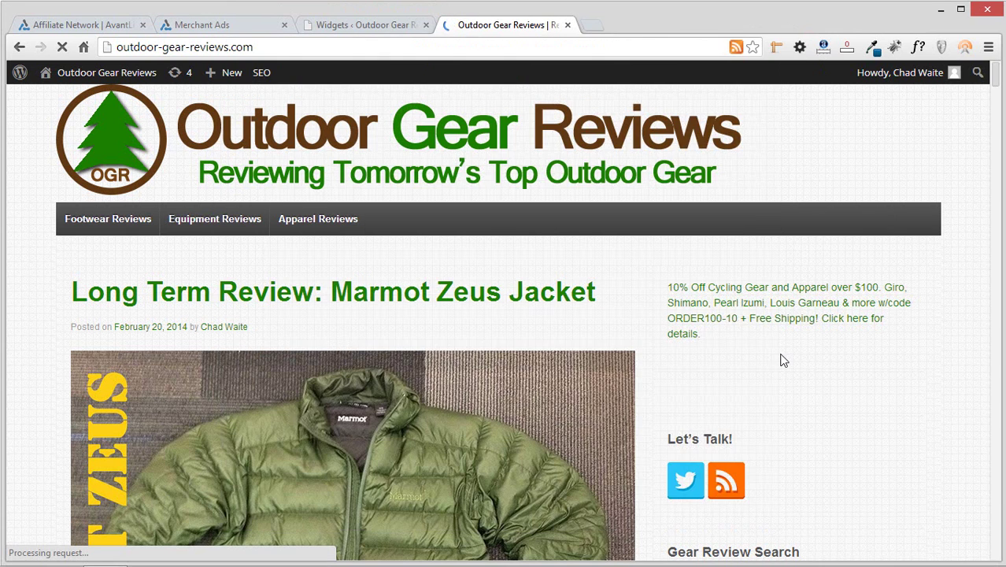